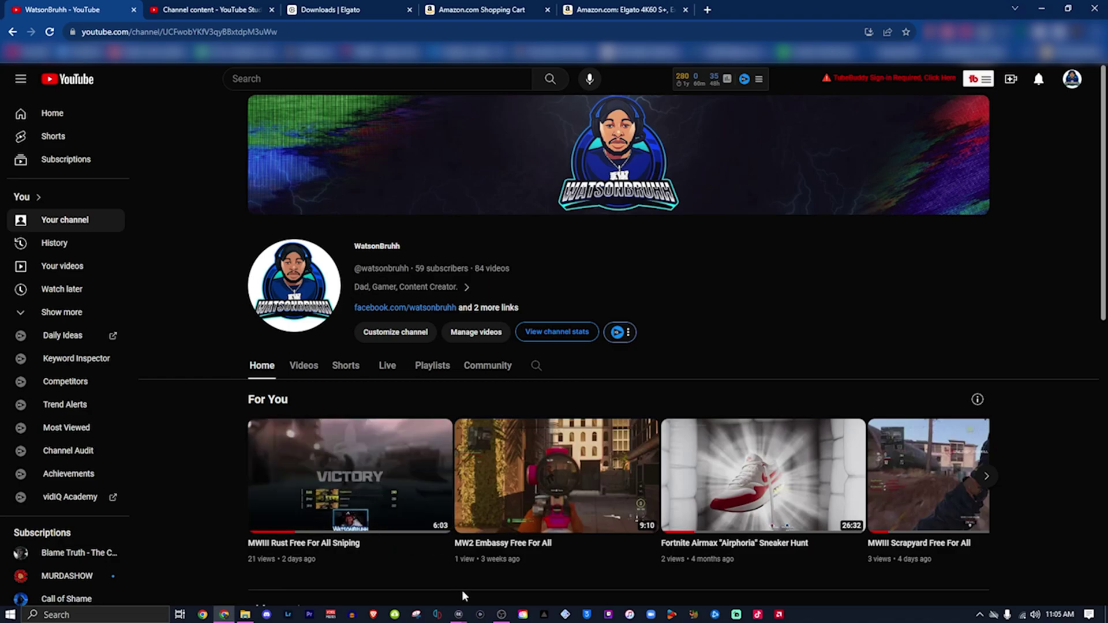
Step: Bring up the capture utility's Recording preferences and open the empty My Great Game folder in File Explorer
{"action": "mouse_move", "coordinate": [459, 618]}
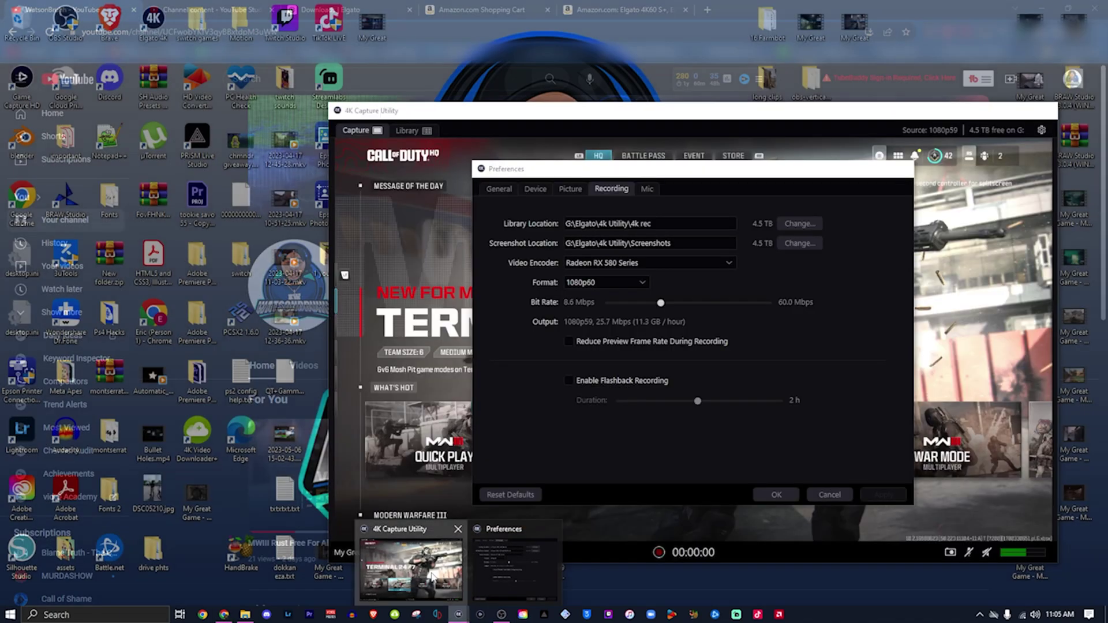
{"action": "left_click", "coordinate": [438, 577]}
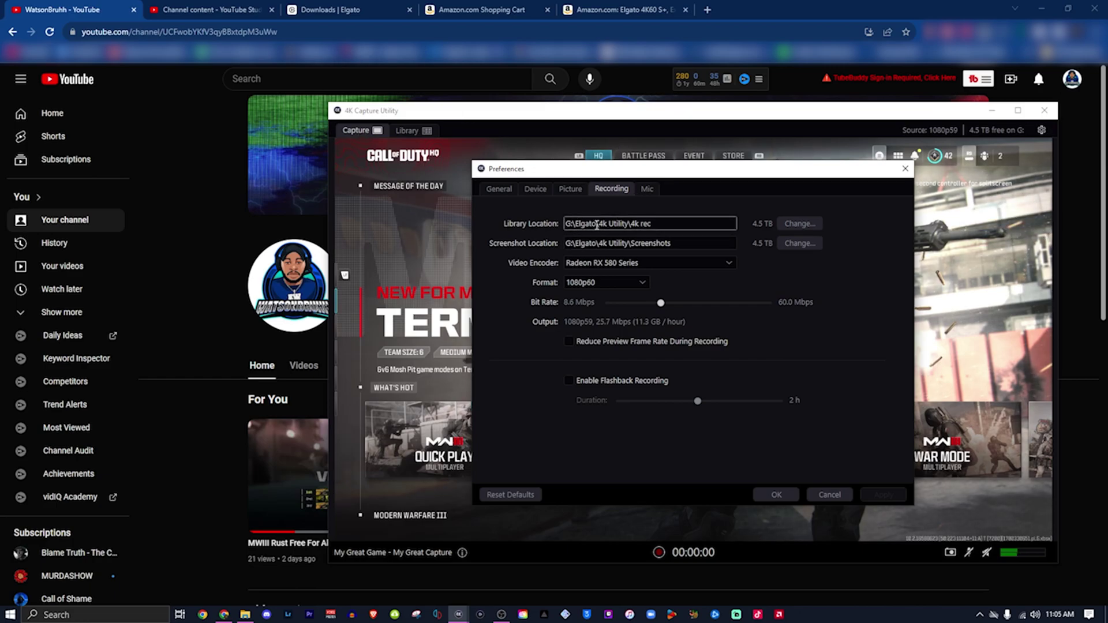
{"action": "left_click", "coordinate": [245, 614]}
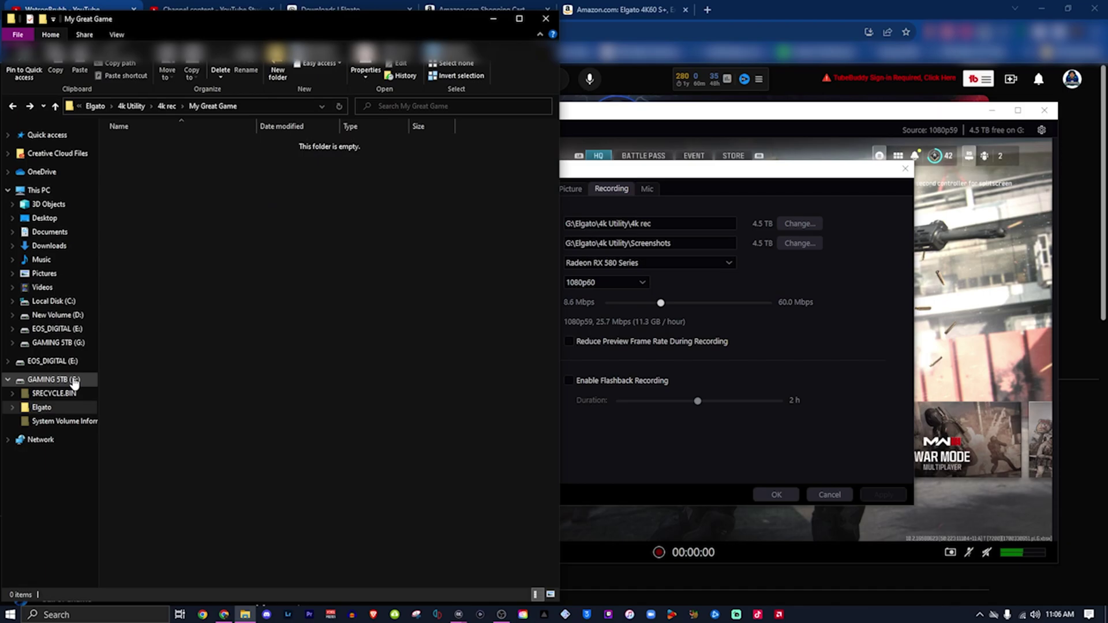
Step: Close Preferences with OK, record about 16 seconds of capture, then reopen the Recording preferences
{"action": "left_click", "coordinate": [699, 180]}
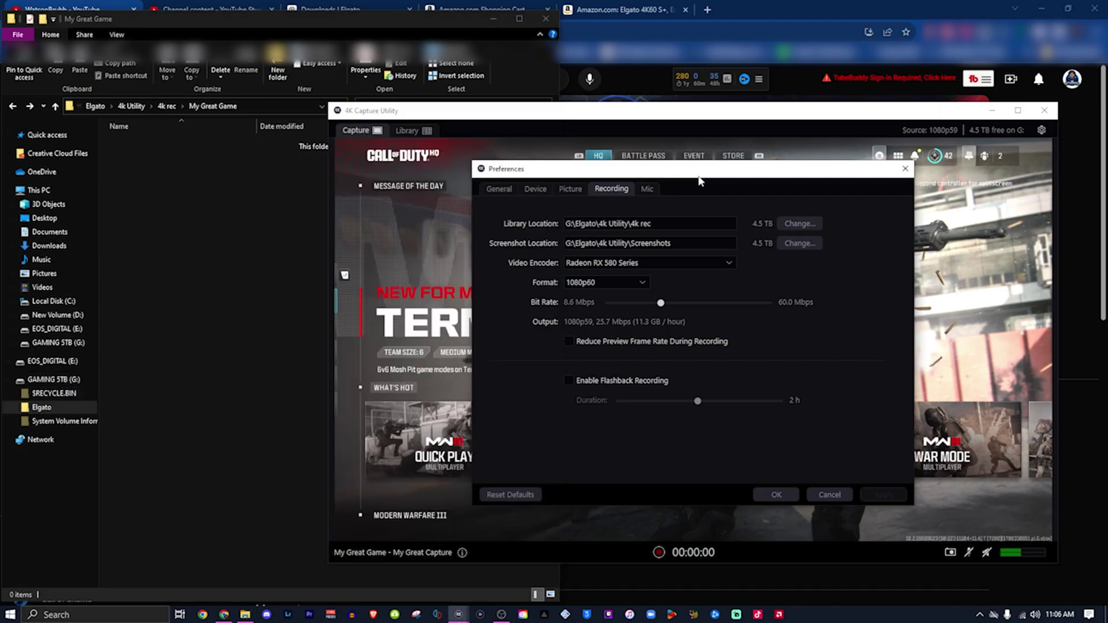
{"action": "left_click", "coordinate": [785, 494]}
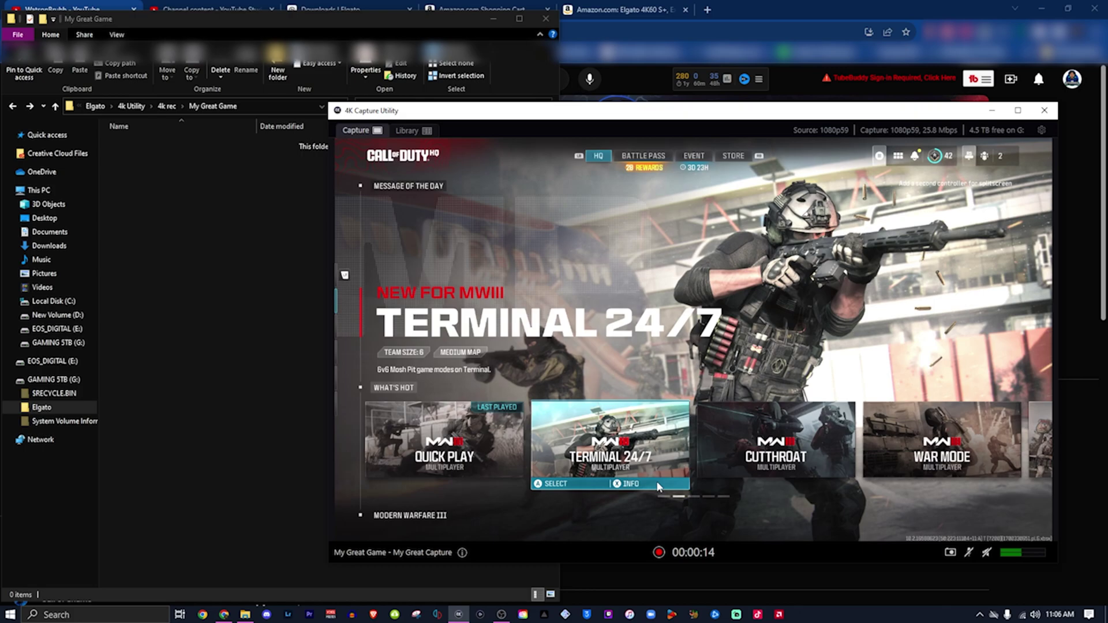
{"action": "left_click", "coordinate": [656, 553]}
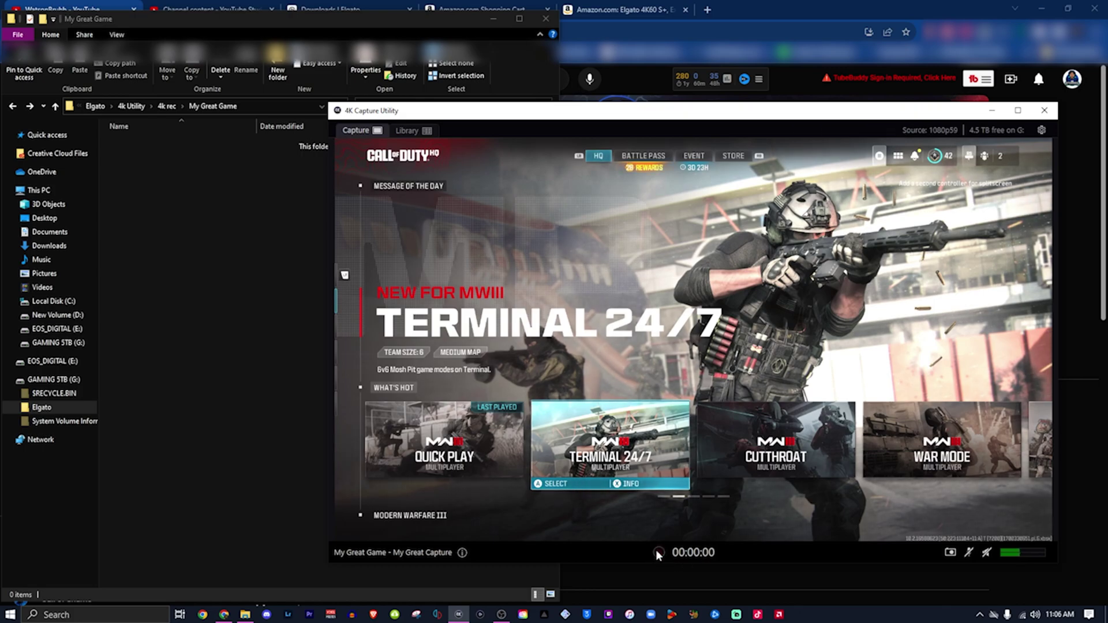
{"action": "left_click", "coordinate": [1042, 128]}
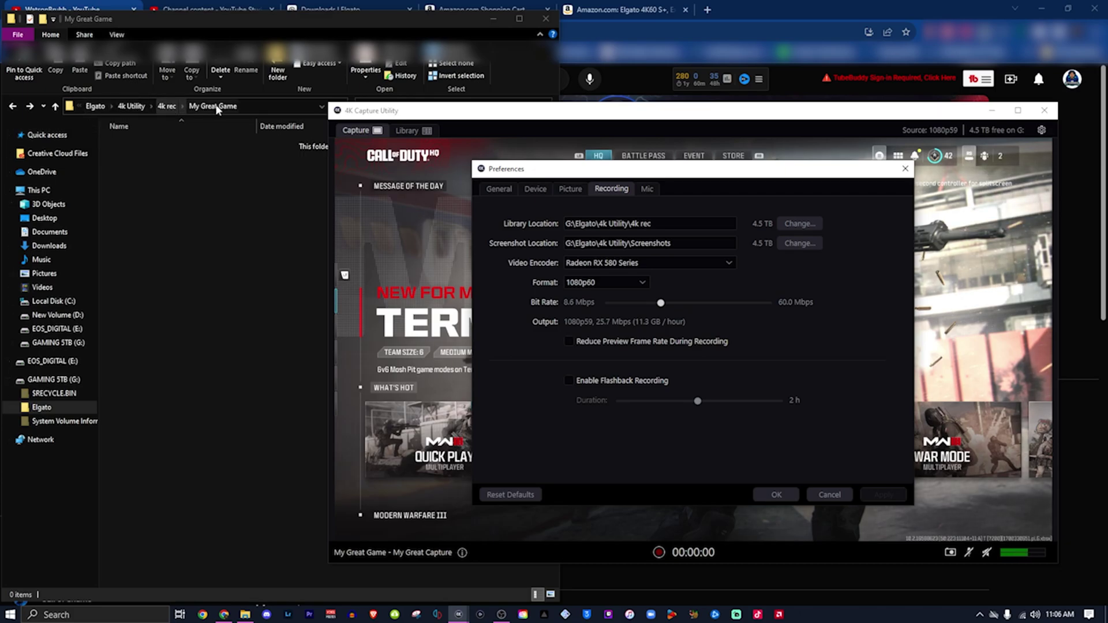
Step: Go up to the 4k rec folder and inspect _Flashback.mp4 and its three subtrack files
{"action": "left_click", "coordinate": [186, 202]}
{"action": "left_click", "coordinate": [167, 106]}
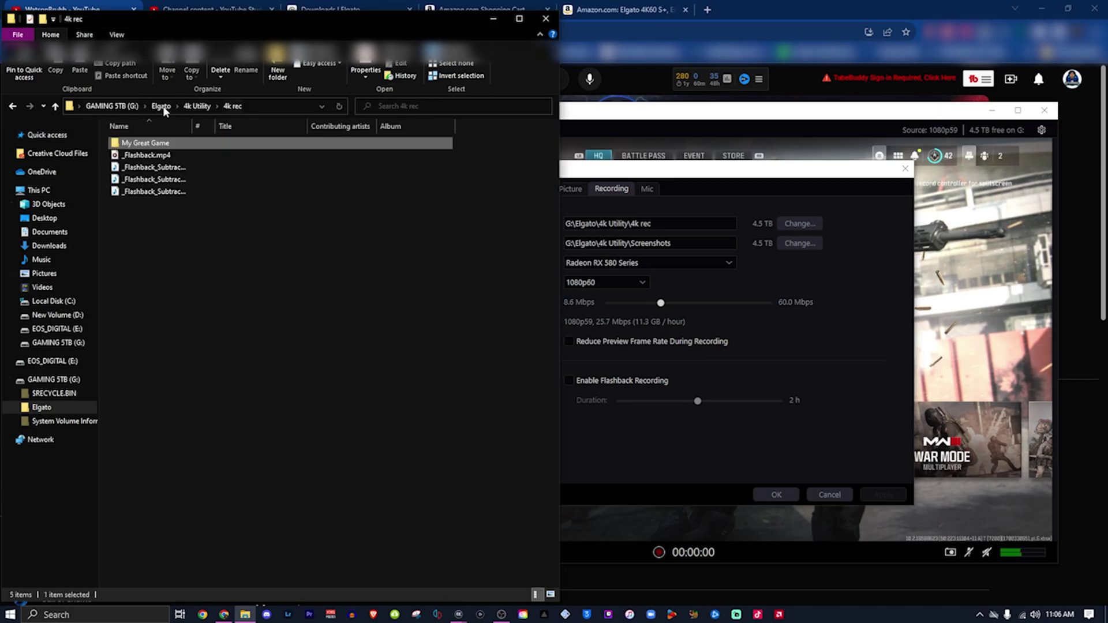
{"action": "left_click", "coordinate": [146, 155]}
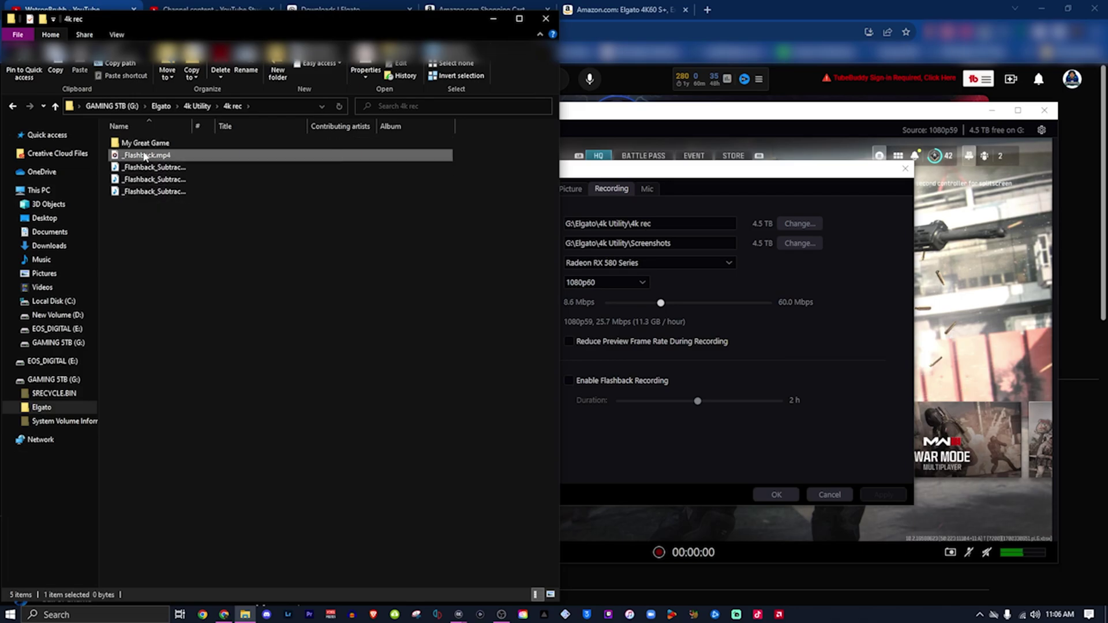
{"action": "left_click", "coordinate": [141, 167]}
{"action": "left_click", "coordinate": [138, 179]}
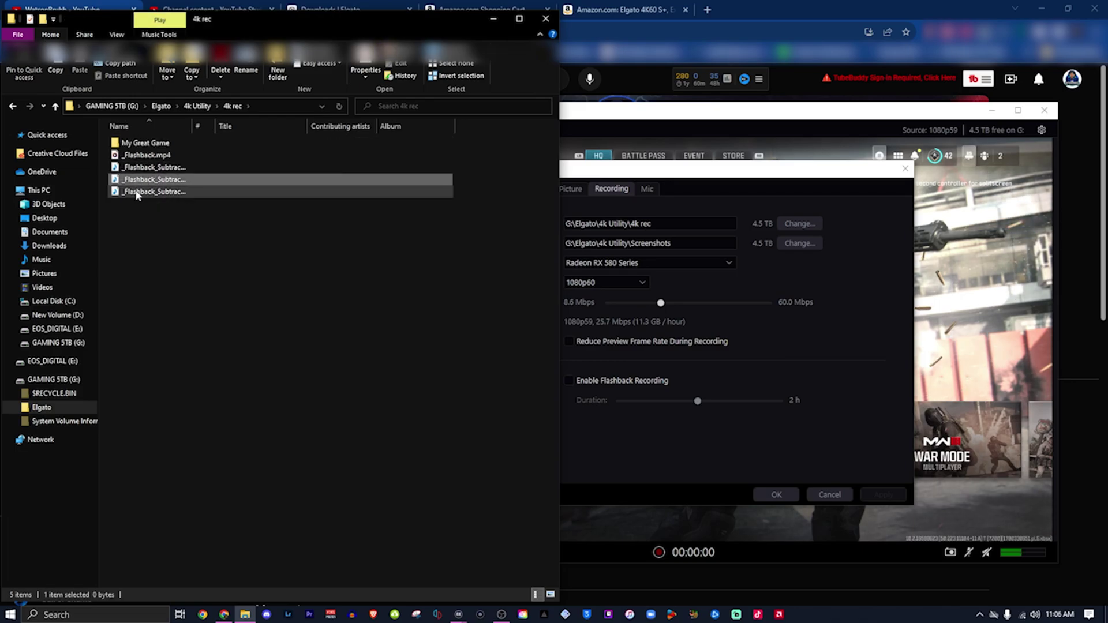
{"action": "left_click", "coordinate": [136, 194]}
{"action": "left_click", "coordinate": [148, 167]}
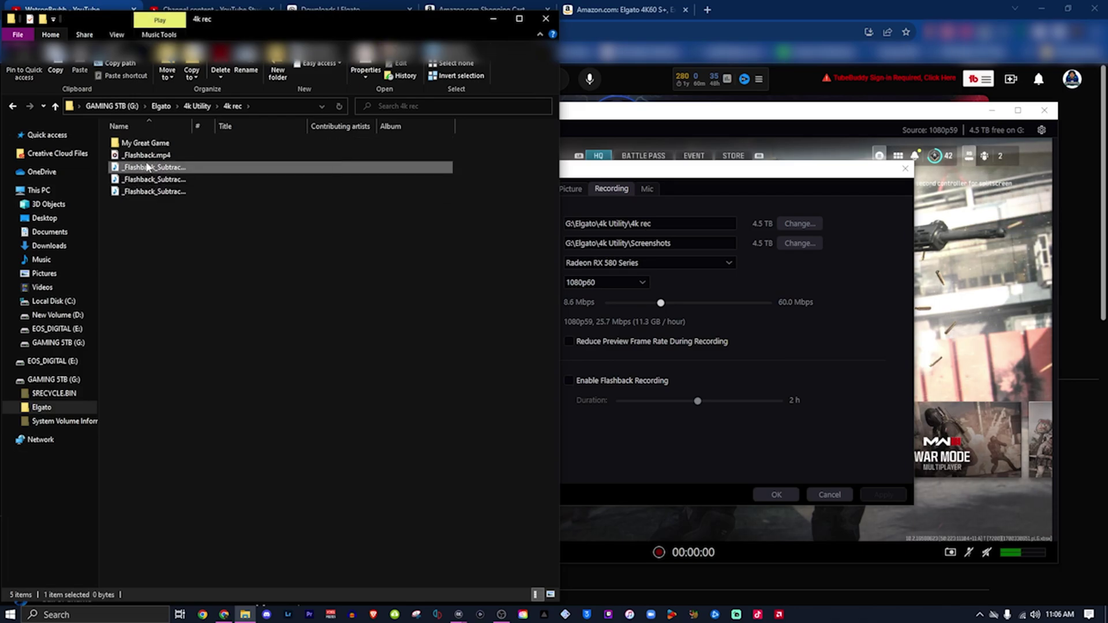
Step: Add a Date created column, then check My Great Game and return to 4k rec
{"action": "right_click", "coordinate": [249, 128]}
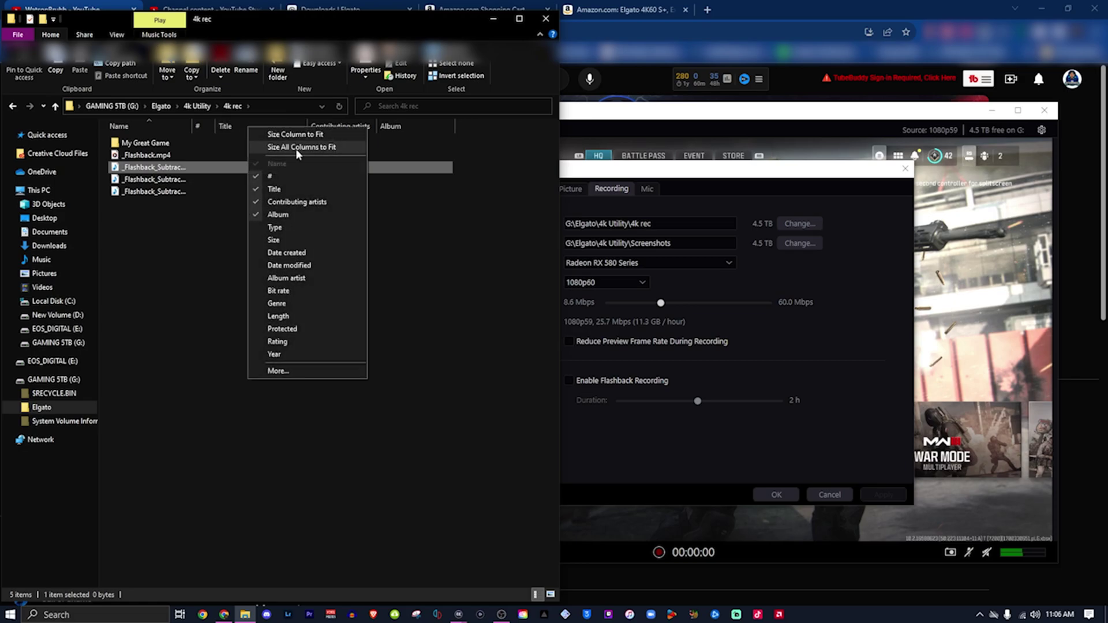
{"action": "left_click", "coordinate": [286, 254]}
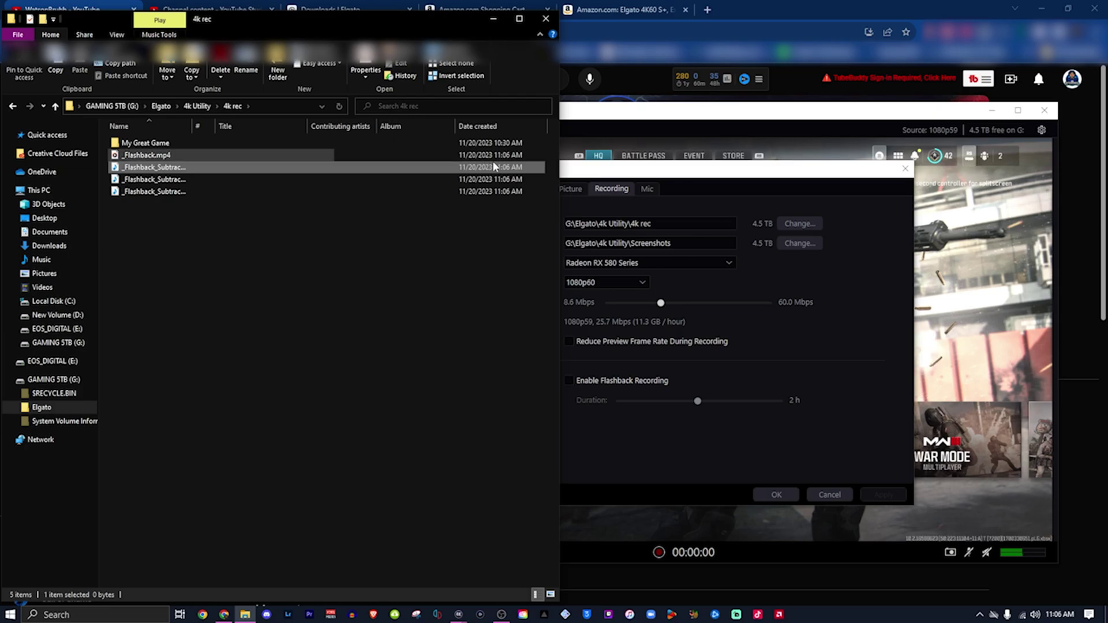
{"action": "left_click", "coordinate": [166, 181]}
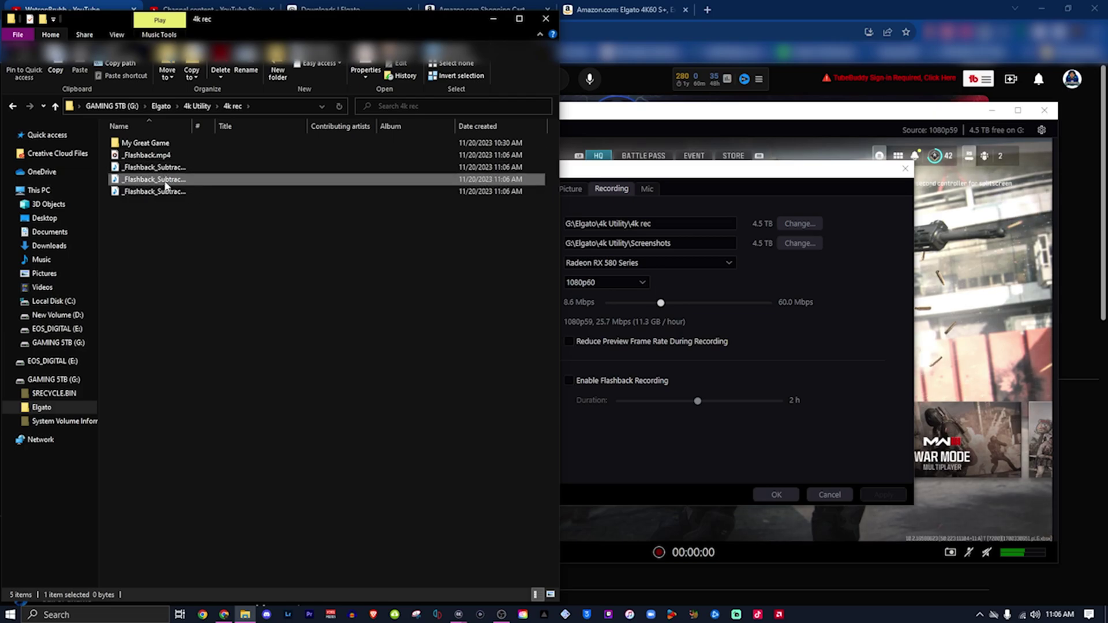
{"action": "left_click", "coordinate": [154, 154]}
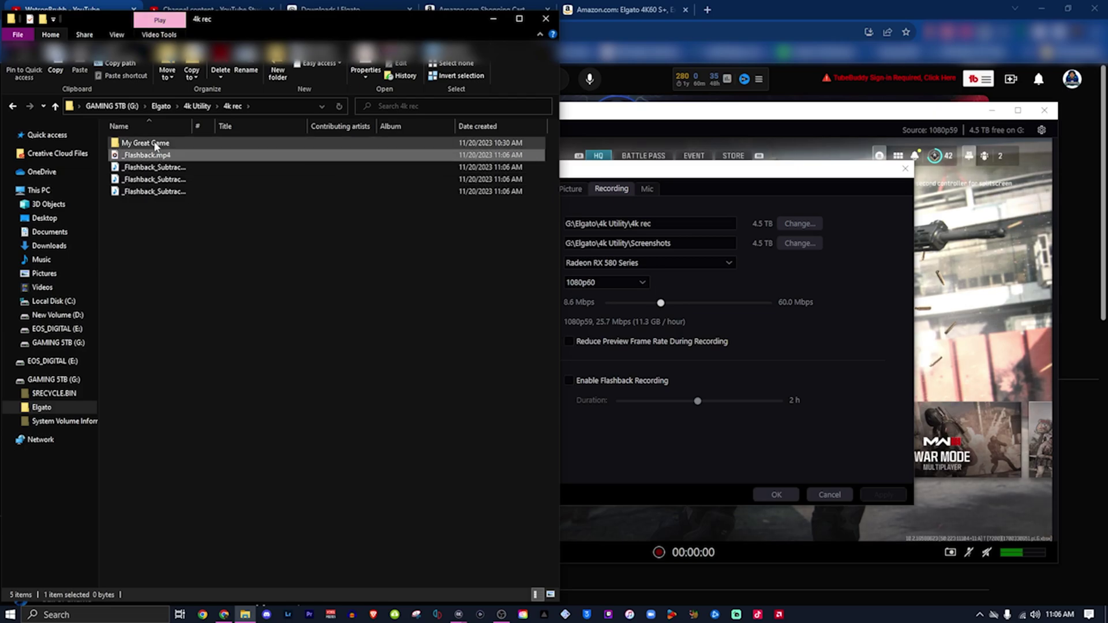
{"action": "double_click", "coordinate": [156, 144]}
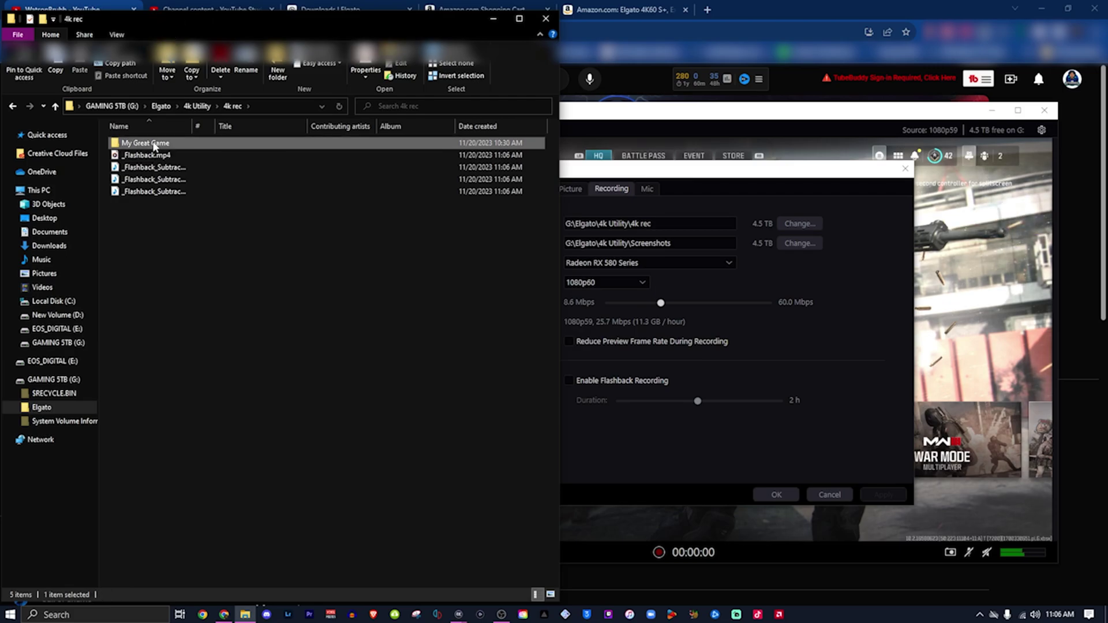
{"action": "left_click", "coordinate": [12, 106]}
Step: Switch the Video Encoder from Radeon RX 580 Series to Software (Built-in), then apply and save
{"action": "left_click", "coordinate": [765, 455]}
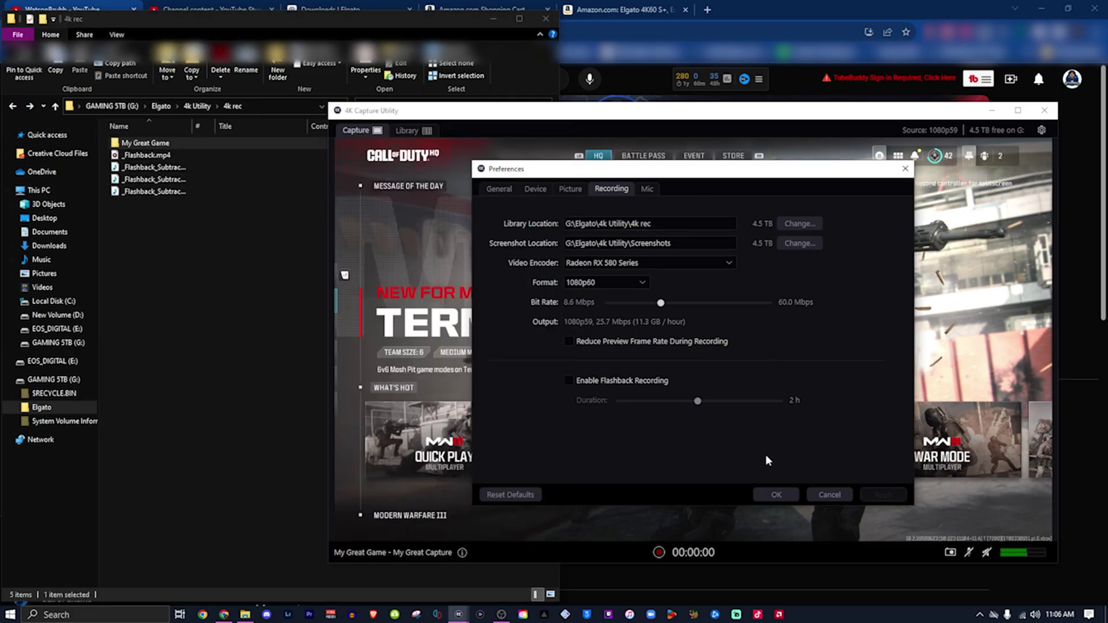
{"action": "left_click", "coordinate": [768, 493]}
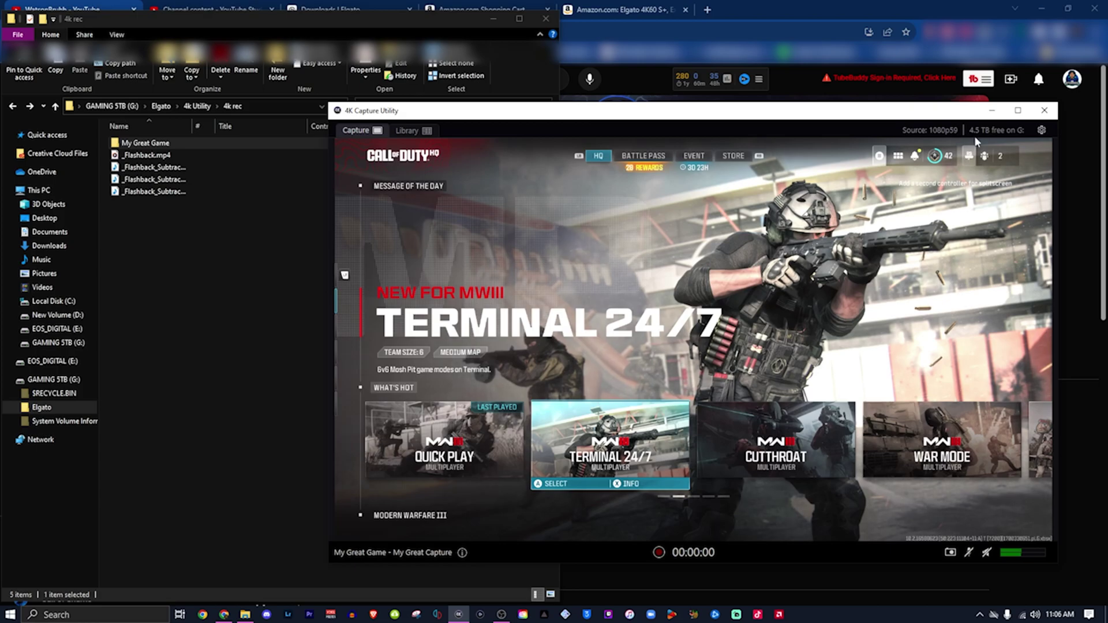
{"action": "left_click", "coordinate": [1040, 129]}
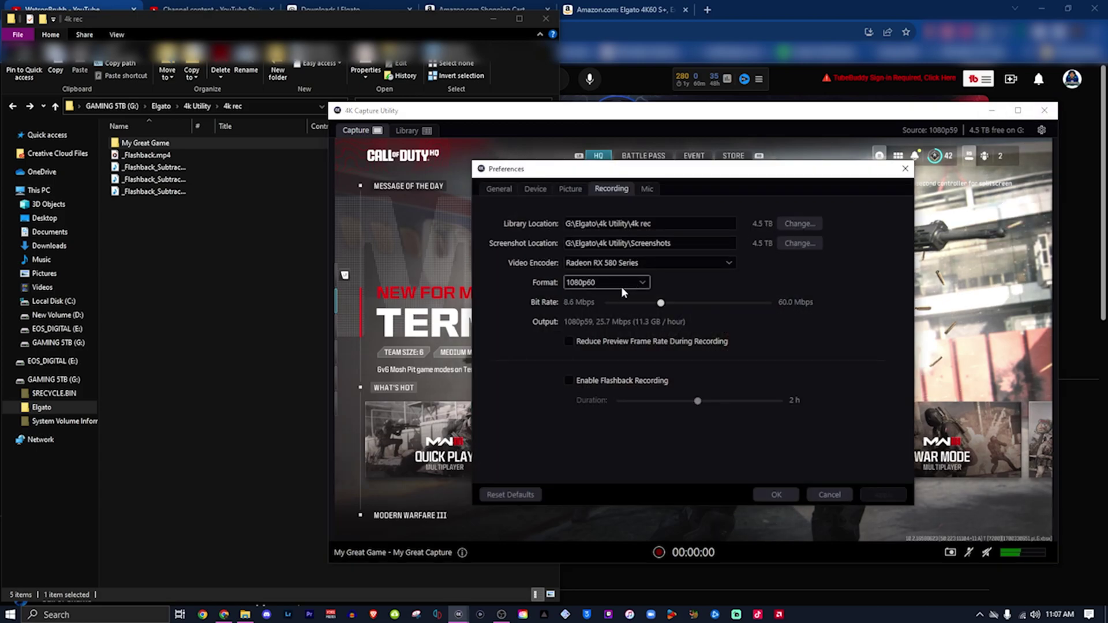
{"action": "left_click", "coordinate": [611, 267]}
{"action": "left_click", "coordinate": [610, 302]}
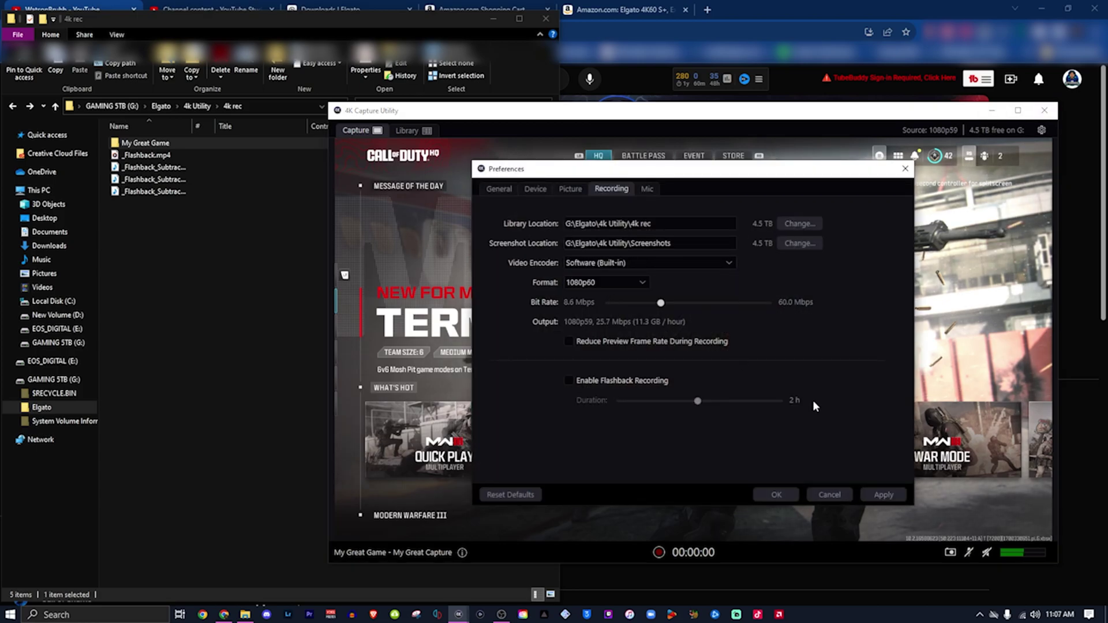
{"action": "left_click", "coordinate": [878, 495]}
{"action": "left_click", "coordinate": [794, 494]}
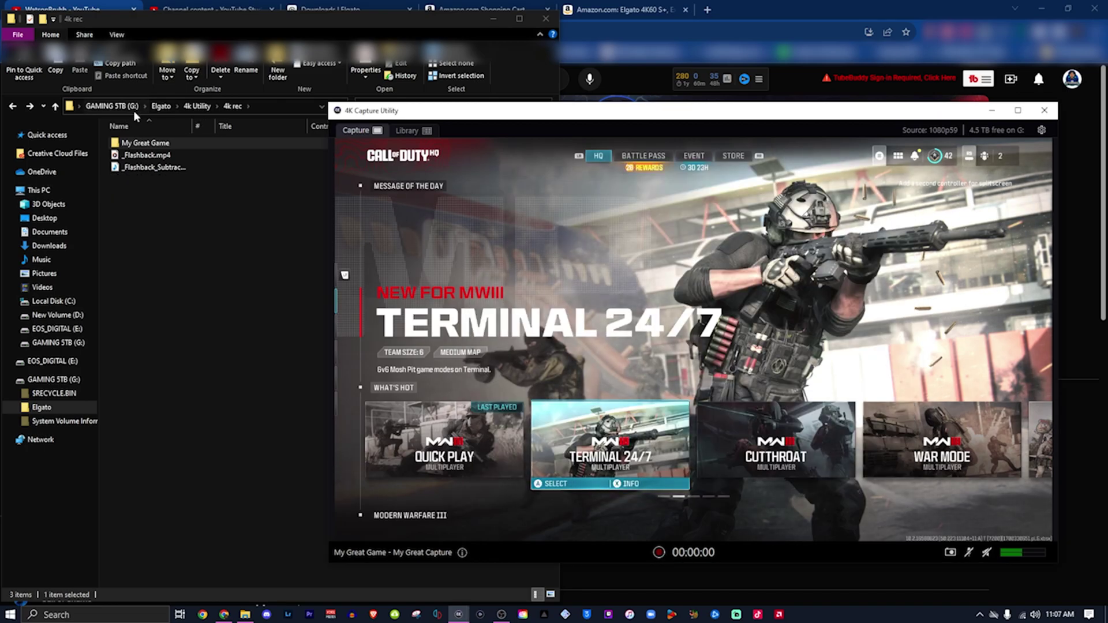
Step: Check My Great Game, then try opening the leftover _Flashback.mp4 in 4k rec
{"action": "double_click", "coordinate": [139, 142]}
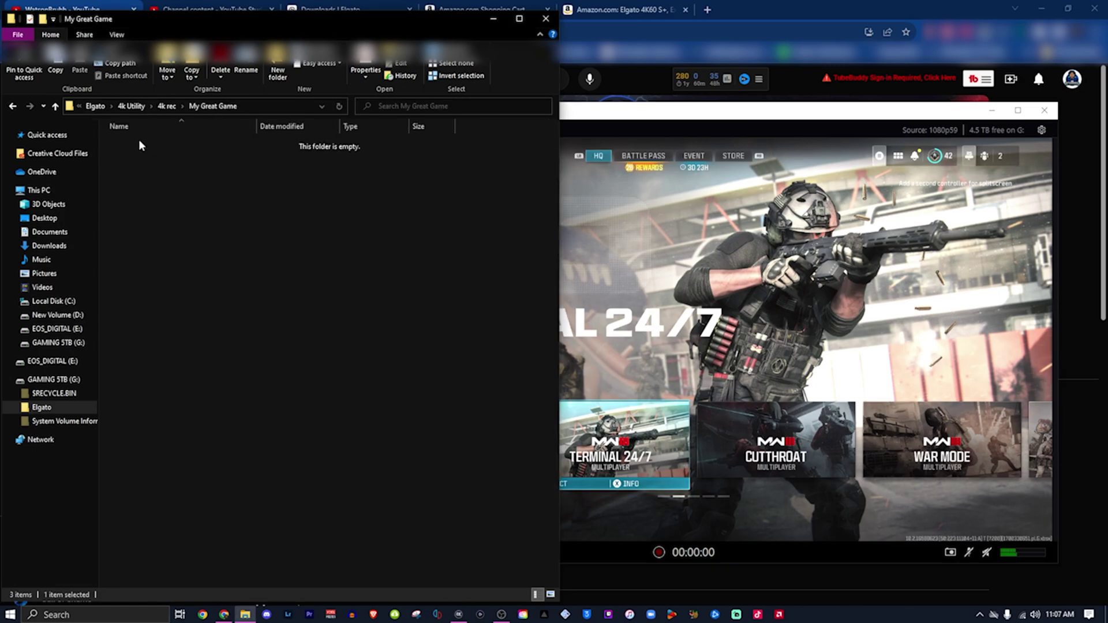
{"action": "left_click", "coordinate": [12, 107]}
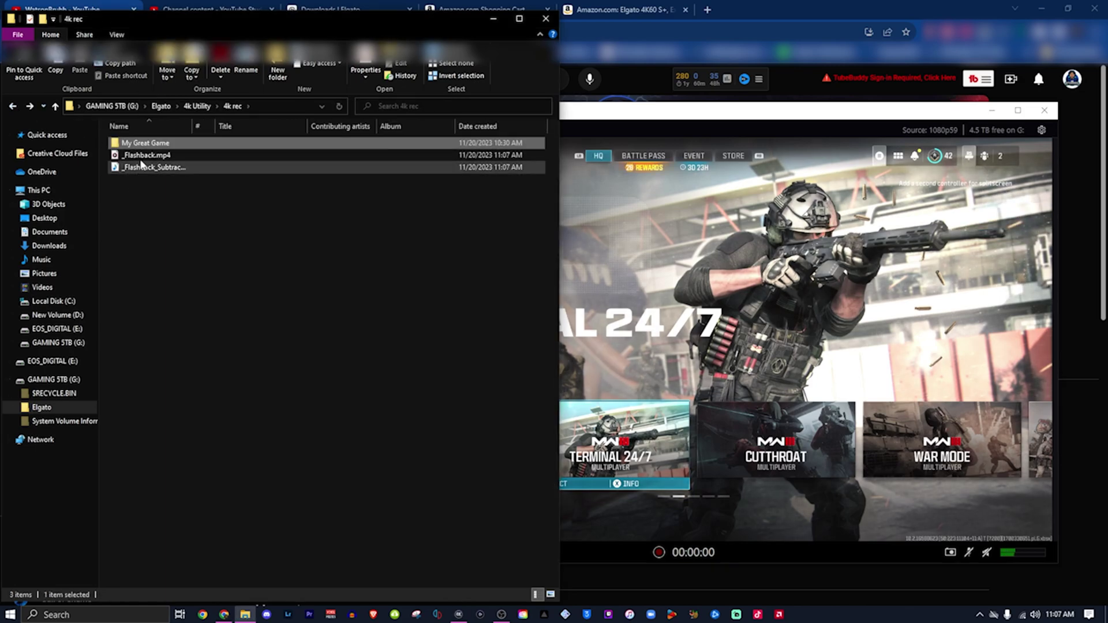
{"action": "left_click", "coordinate": [141, 167]}
{"action": "left_click", "coordinate": [142, 156]}
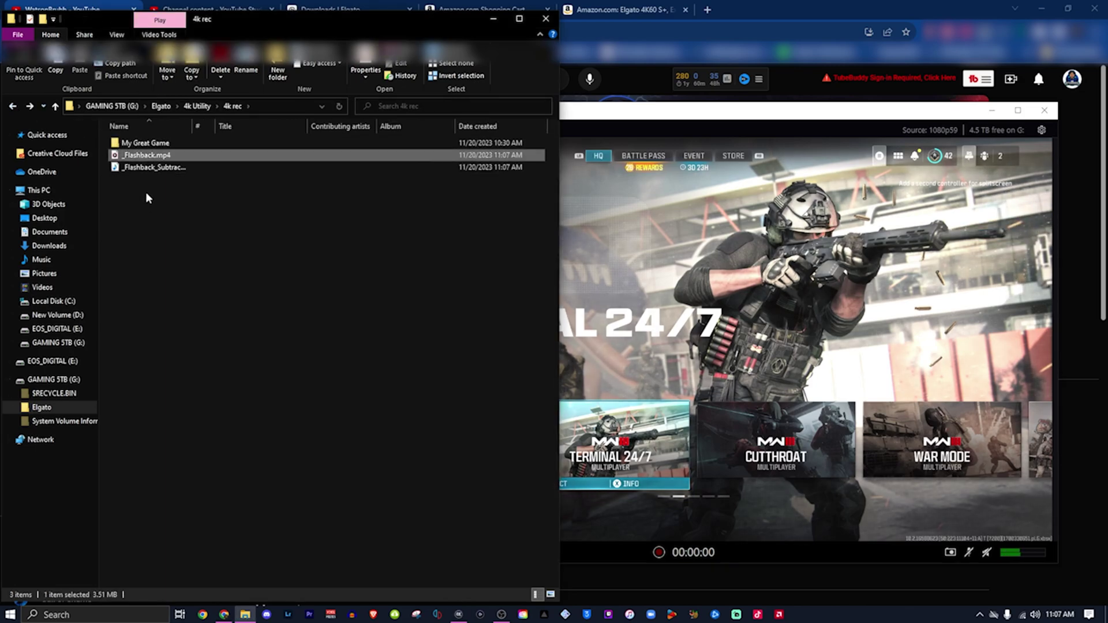
{"action": "double_click", "coordinate": [151, 157]}
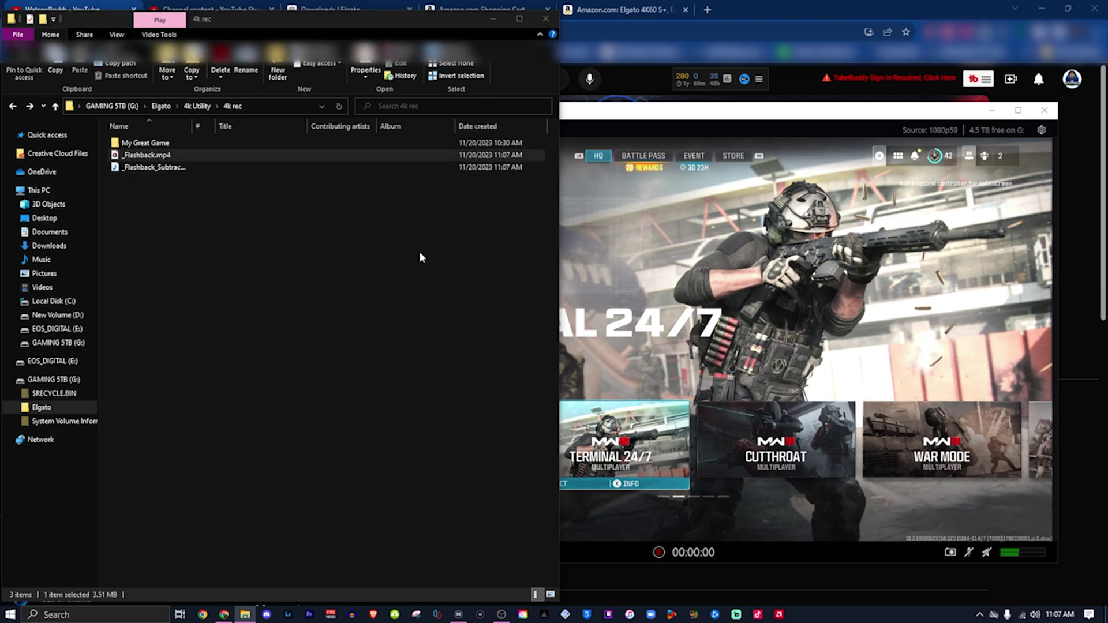
Step: Record a 14-second game capture in the capture utility
{"action": "left_click", "coordinate": [672, 534]}
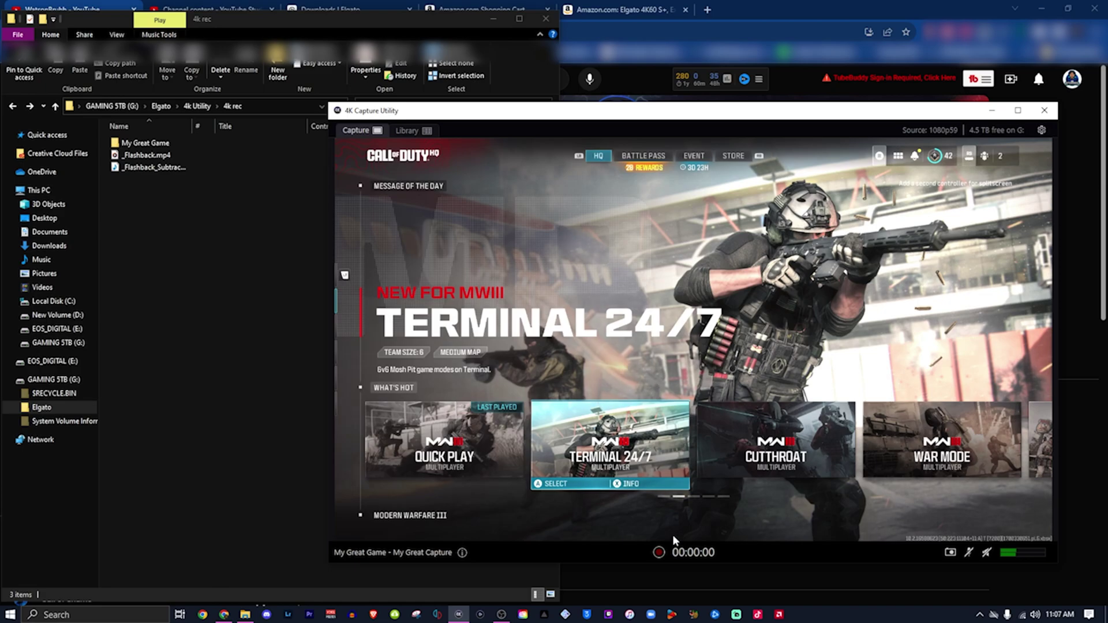
{"action": "left_click", "coordinate": [659, 552]}
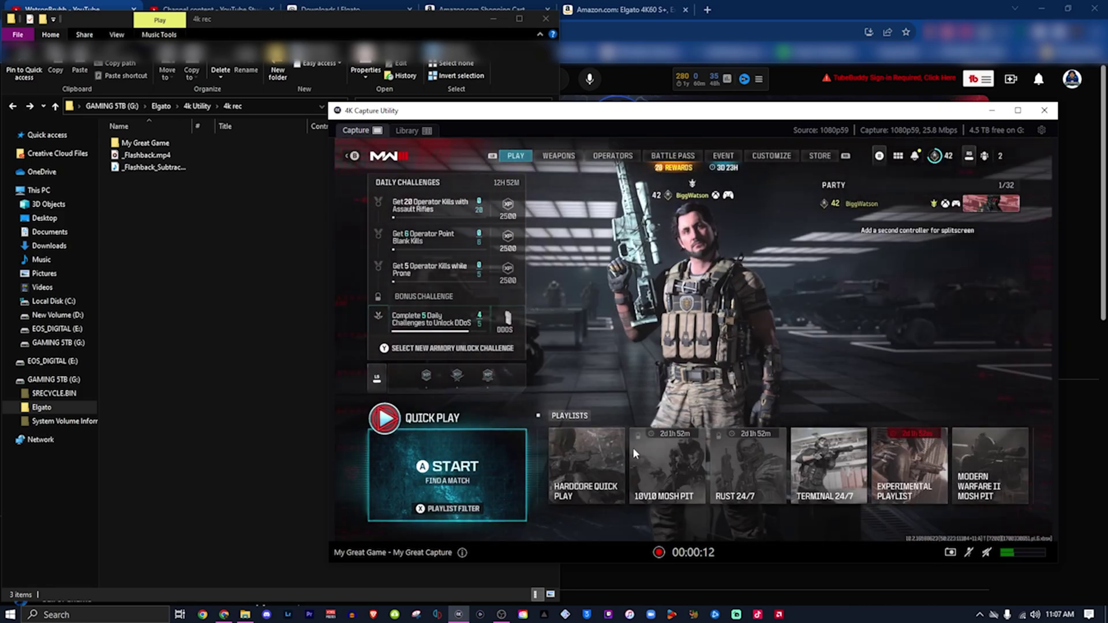
{"action": "left_click", "coordinate": [659, 552]}
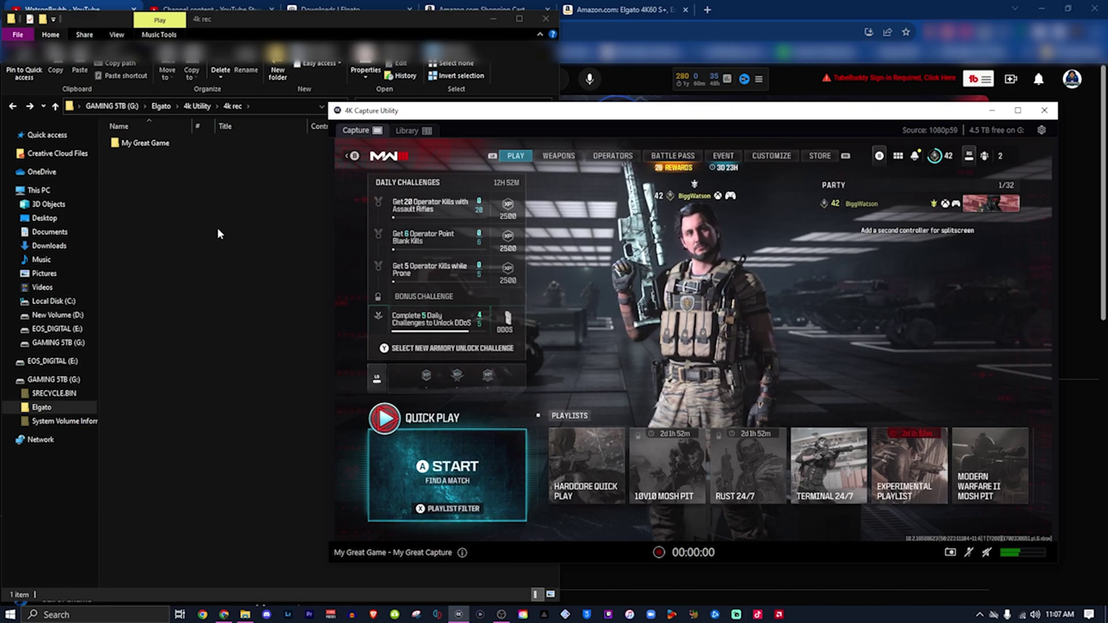
Step: Find the new MP4 in the dated capture folder inside My Great Game
{"action": "left_click", "coordinate": [149, 144]}
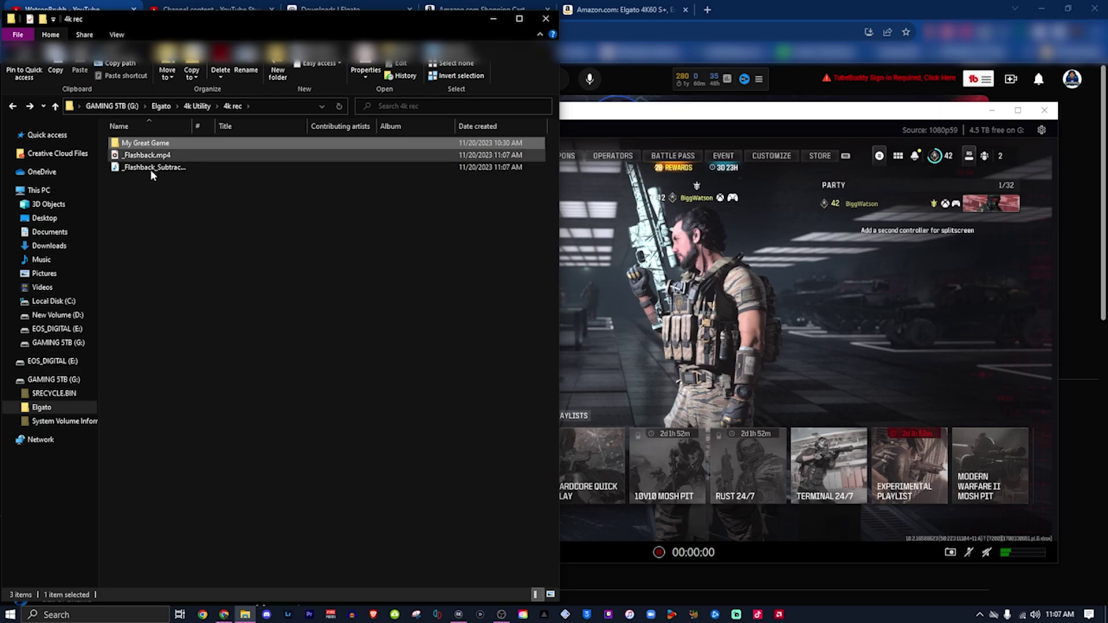
{"action": "double_click", "coordinate": [140, 144]}
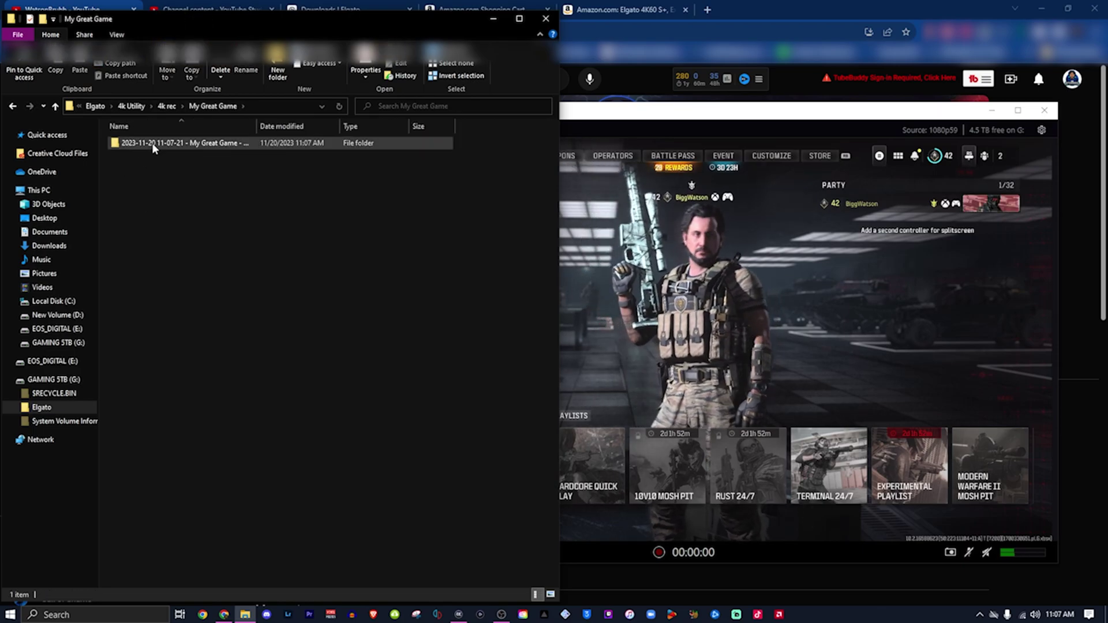
{"action": "double_click", "coordinate": [151, 143]}
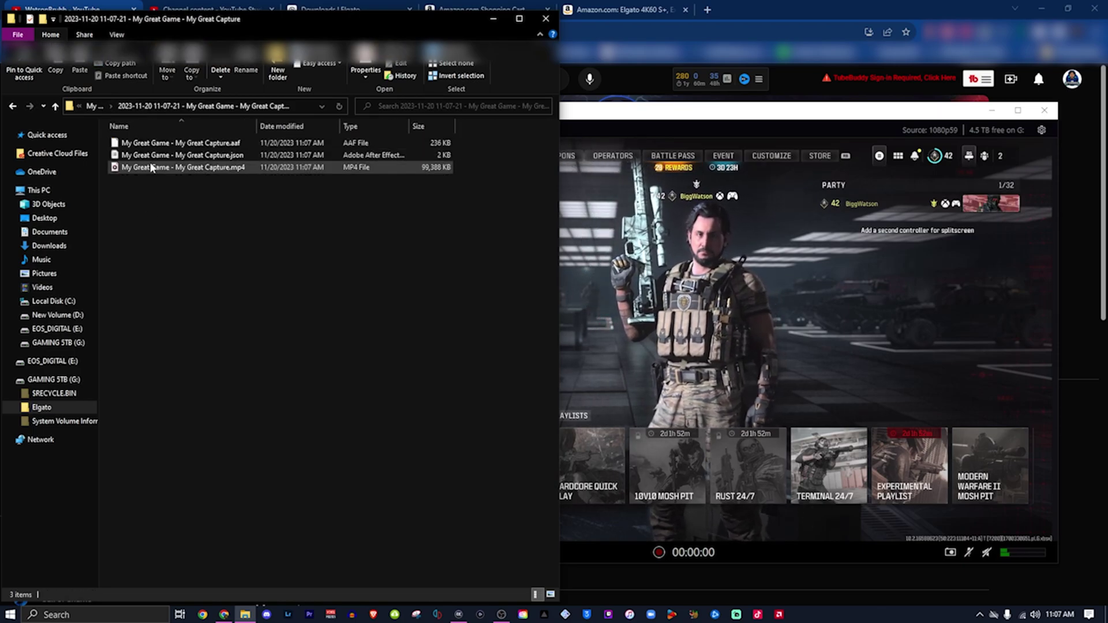
{"action": "left_click", "coordinate": [151, 168]}
{"action": "double_click", "coordinate": [151, 167]}
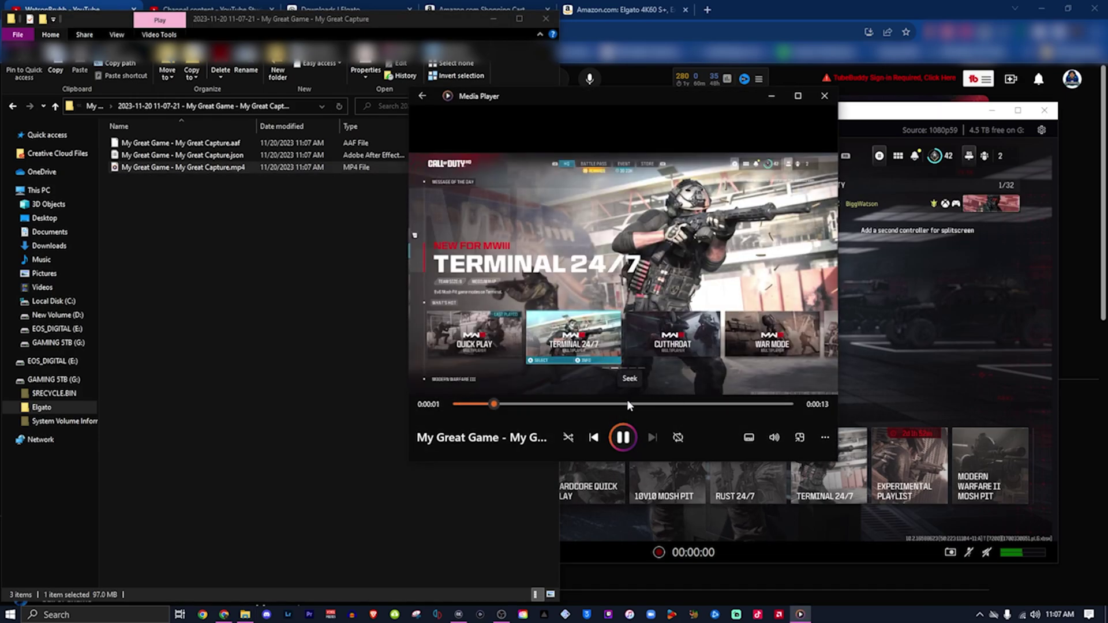
{"action": "left_click", "coordinate": [628, 403]}
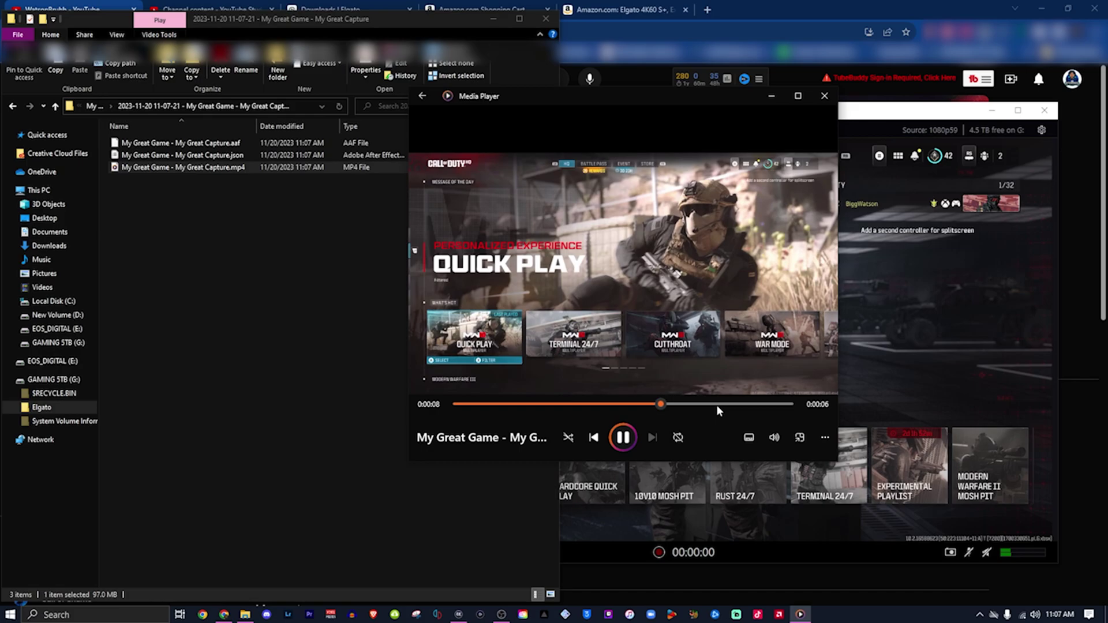
{"action": "left_click", "coordinate": [626, 438]}
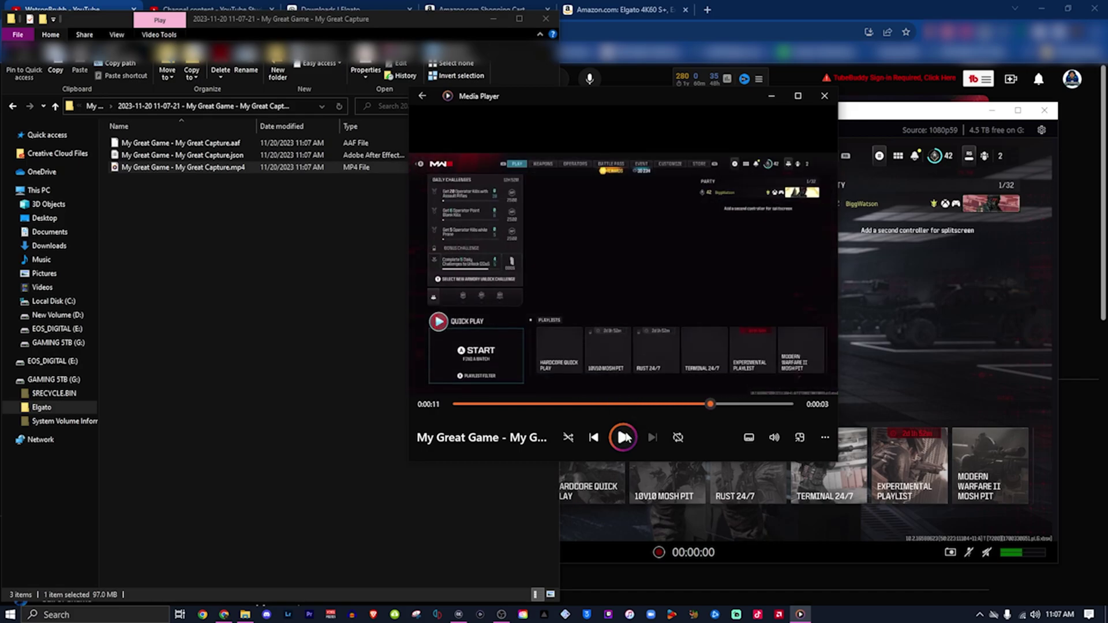
{"action": "left_click", "coordinate": [824, 96]}
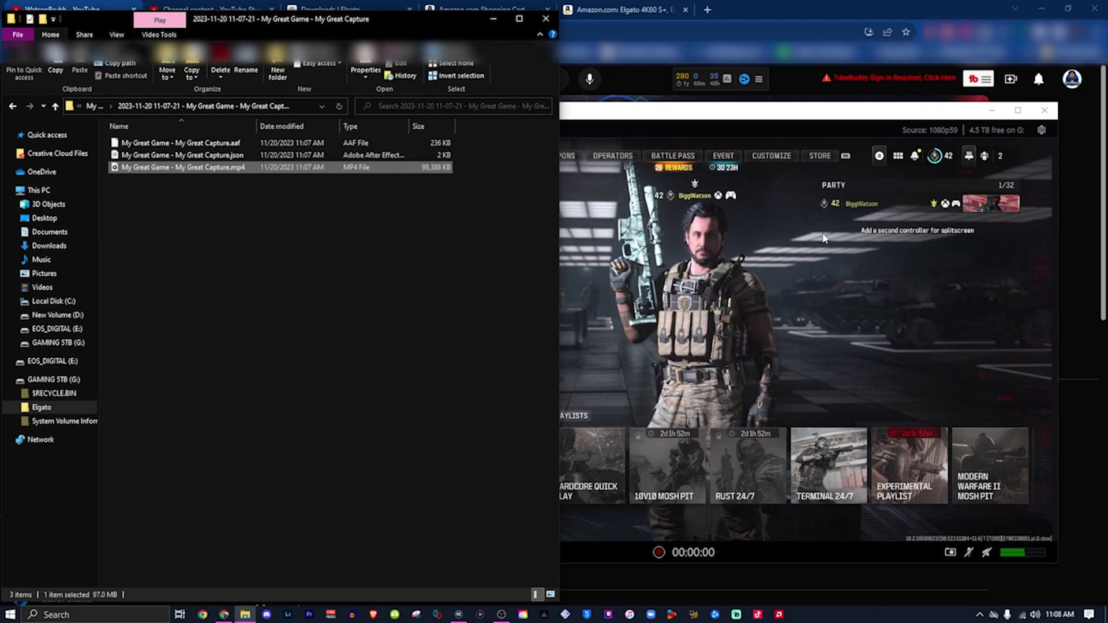
Step: Reopen Preferences to confirm the Video Encoder still reads Software (Built-in)
{"action": "left_click", "coordinate": [1041, 129]}
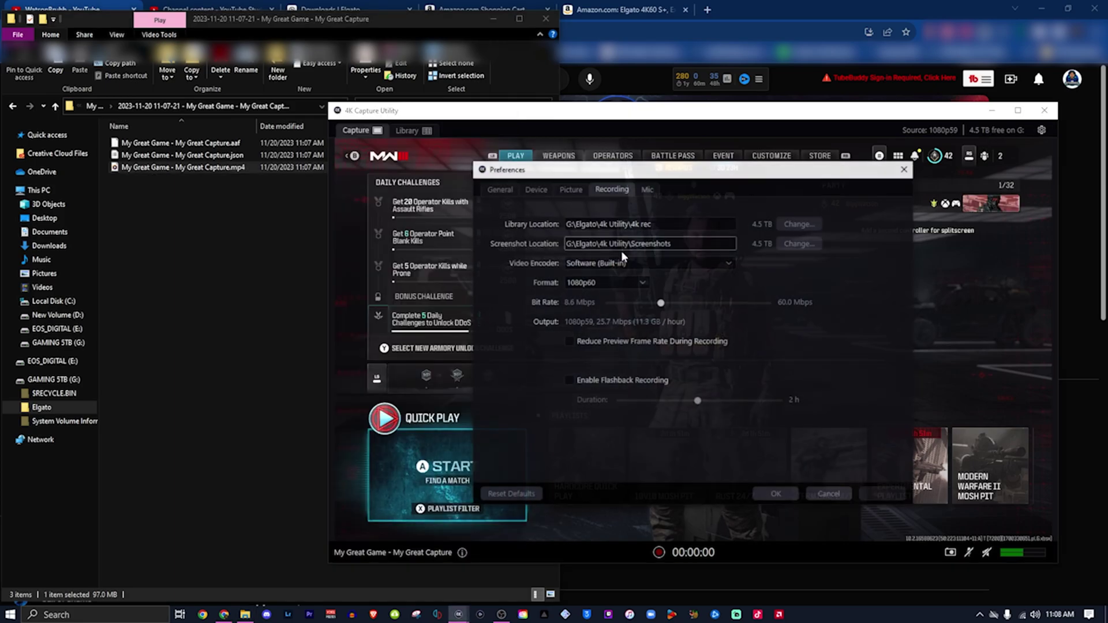